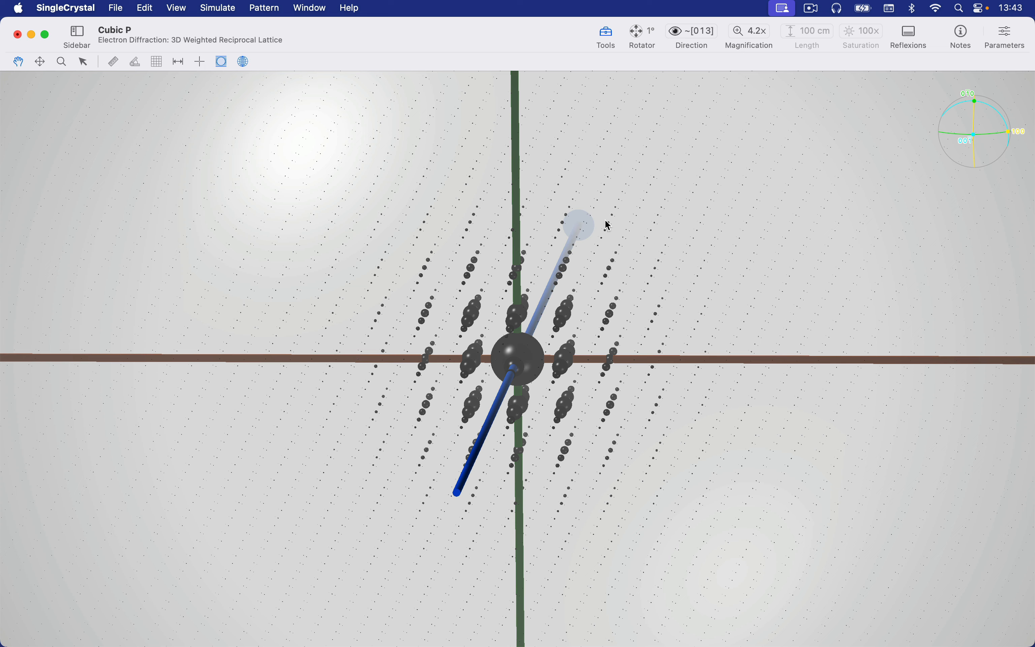
- Show the simulation parameters and set the reciprocal lattice point size to 0.068 Å⁻¹ and the weight to 0.67
click(1007, 38)
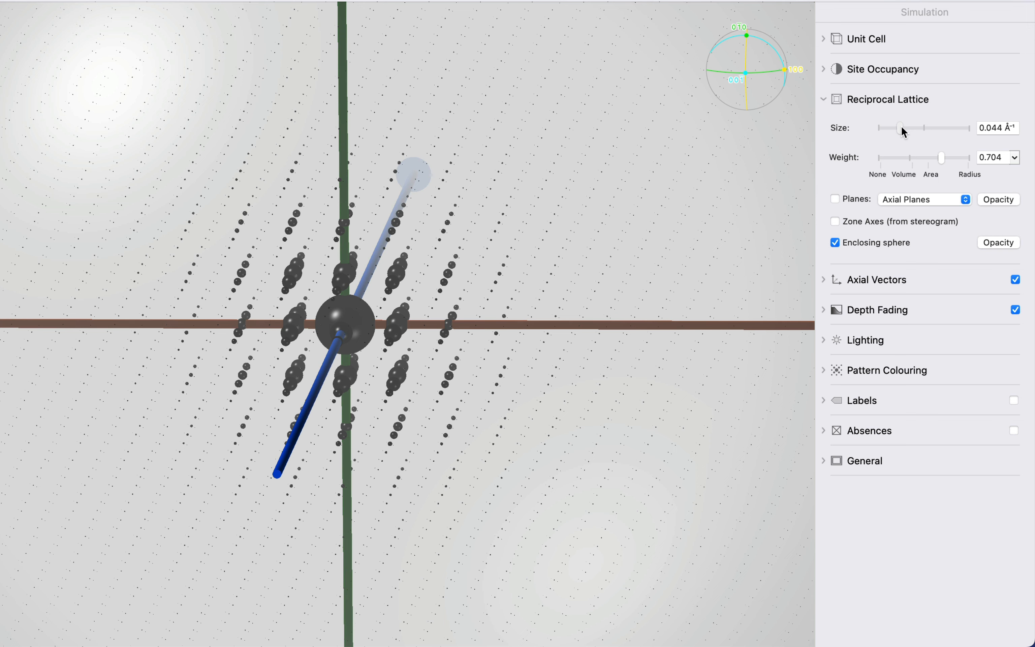
mouse_move(902, 127)
mouse_down()
mouse_move(952, 128)
mouse_move(912, 132)
mouse_up()
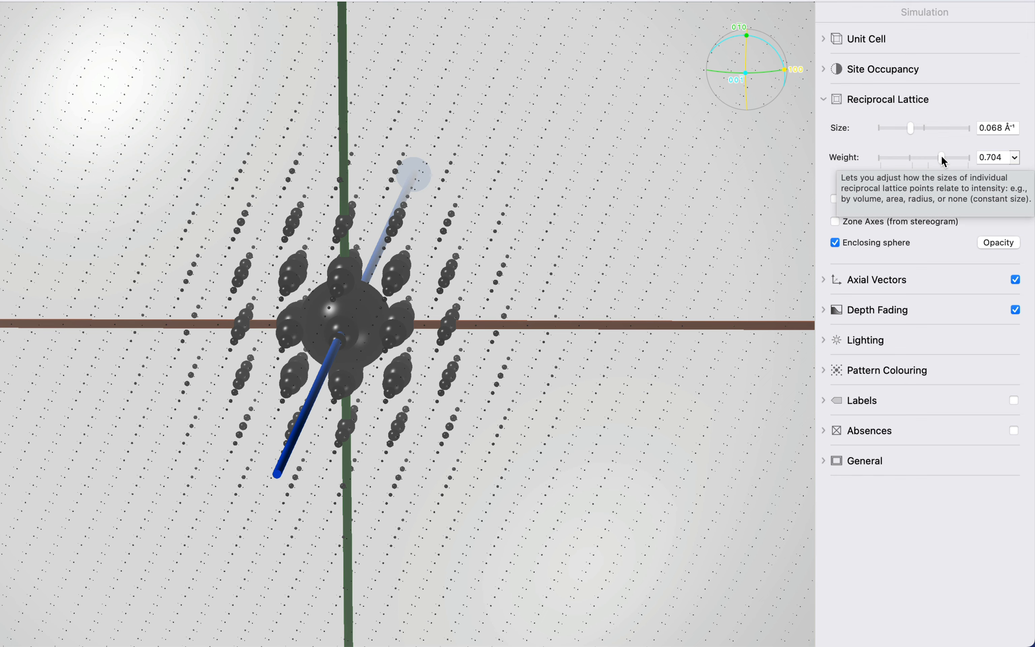
mouse_move(942, 158)
mouse_down()
mouse_move(866, 158)
mouse_move(973, 158)
mouse_move(932, 166)
mouse_move(942, 170)
mouse_up()
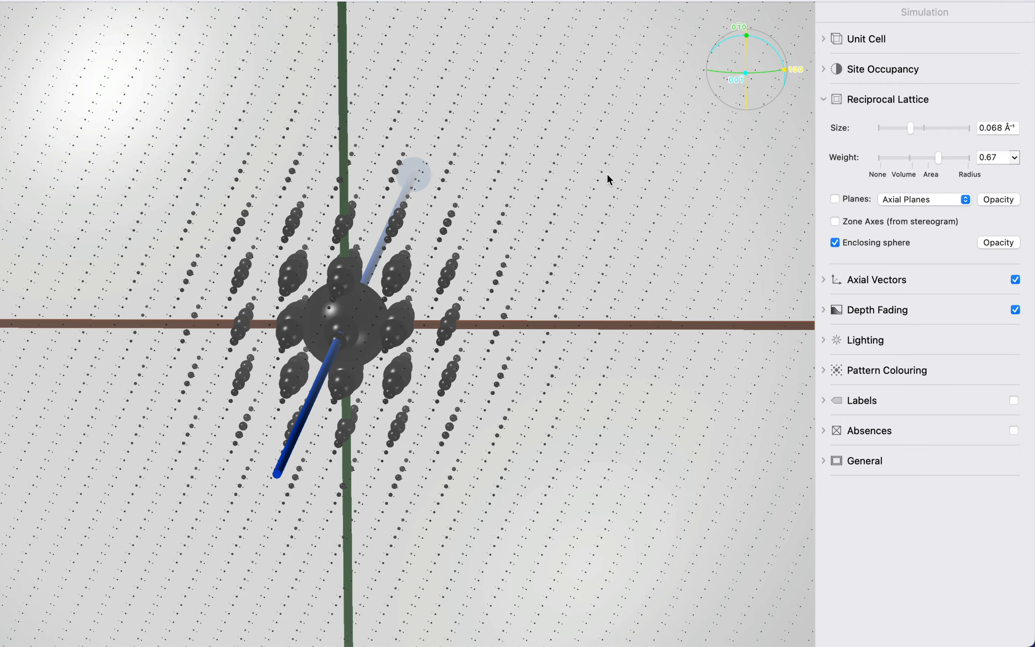
- Turn off the enclosing sphere around the reciprocal lattice
scroll(596, 210, down, 10)
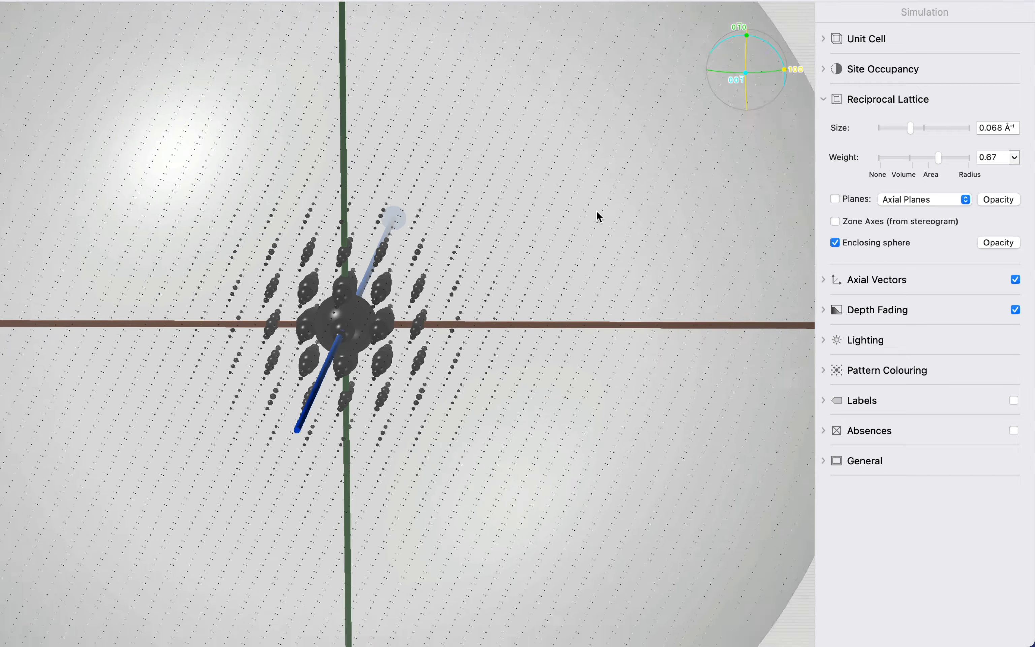
scroll(596, 211, down, 3)
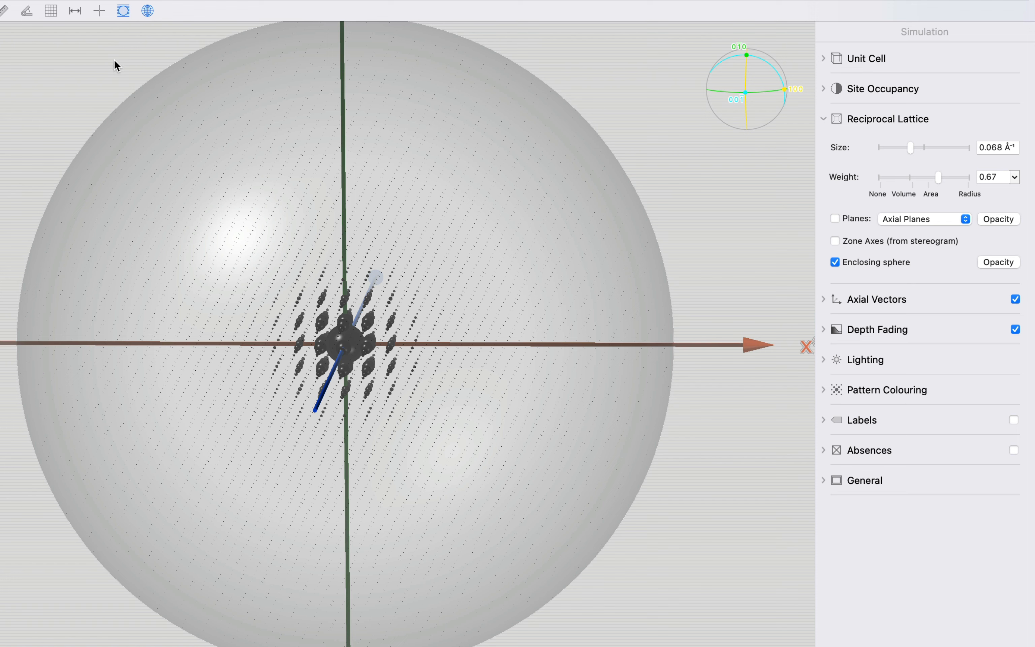
click(124, 13)
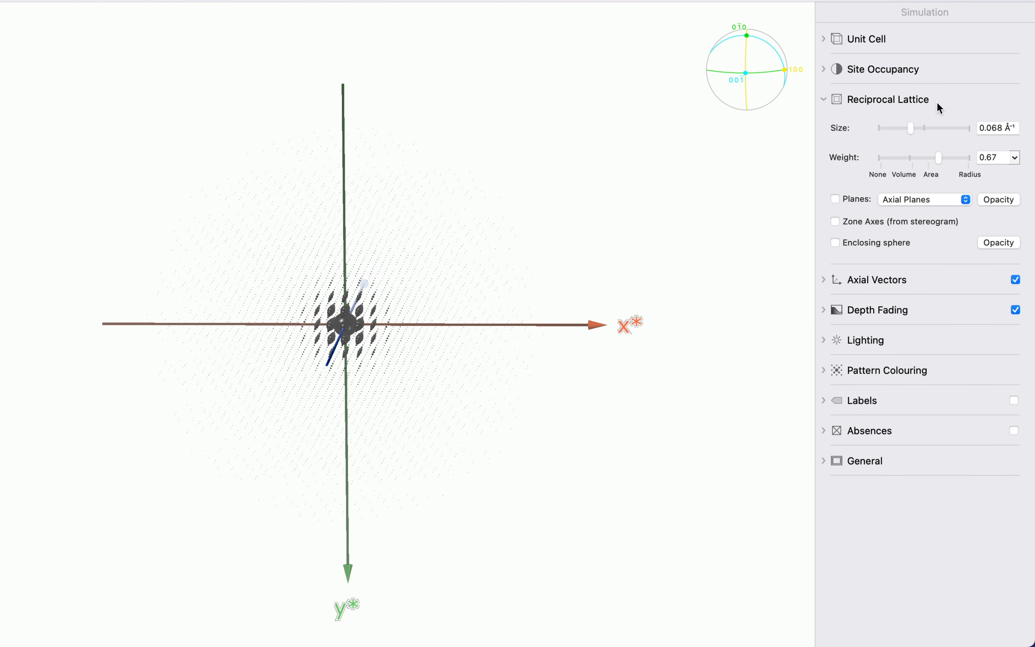
- Switch the axial vectors off and on again, and do the same with their cones
click(903, 278)
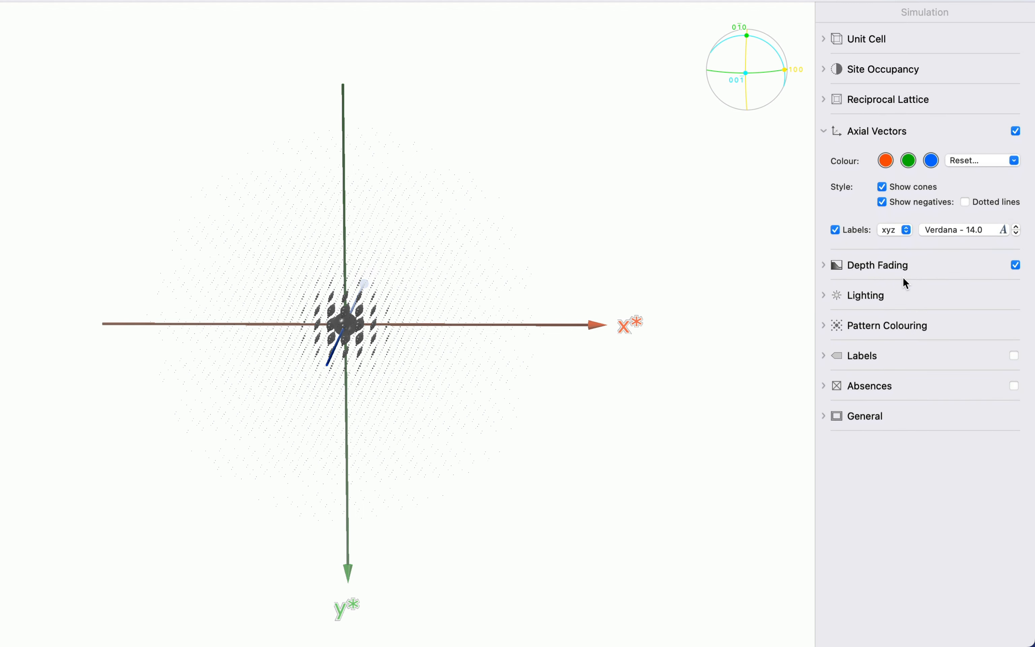
click(1016, 129)
click(1017, 130)
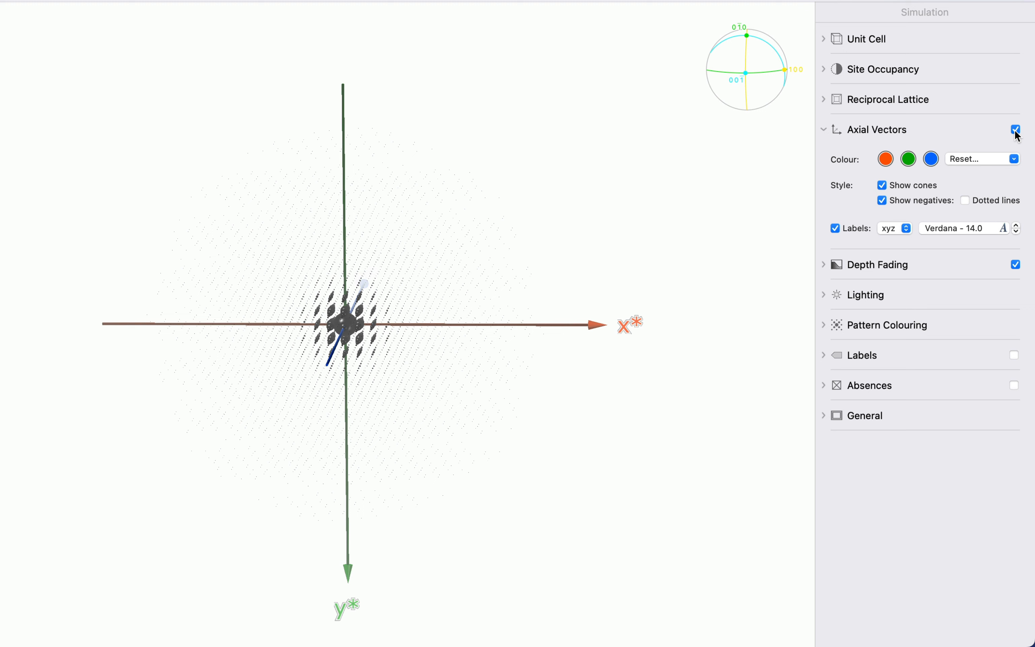
click(935, 185)
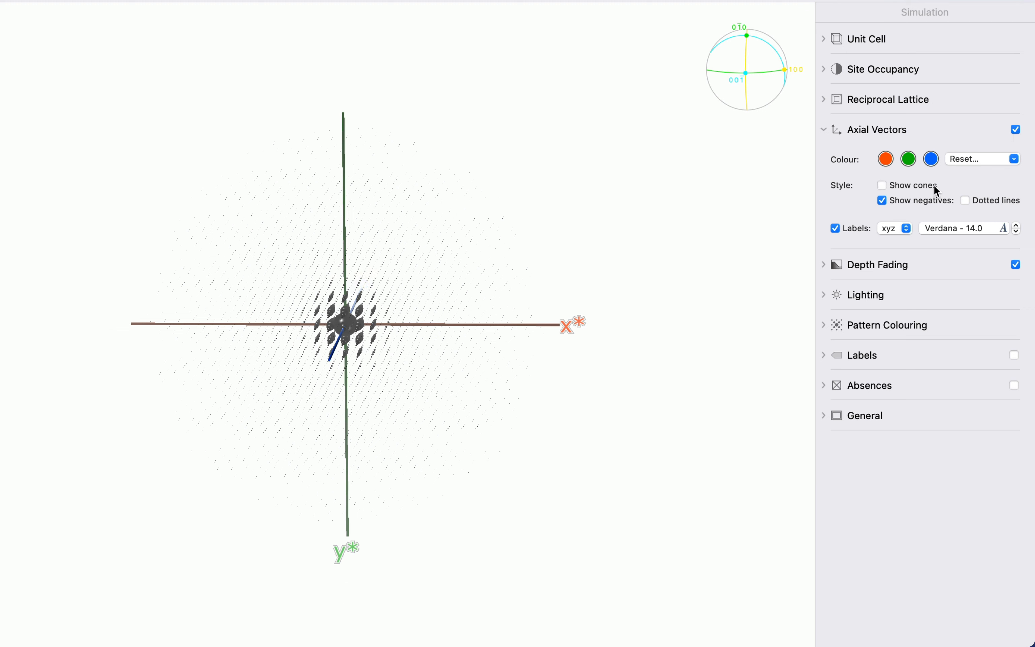
click(934, 187)
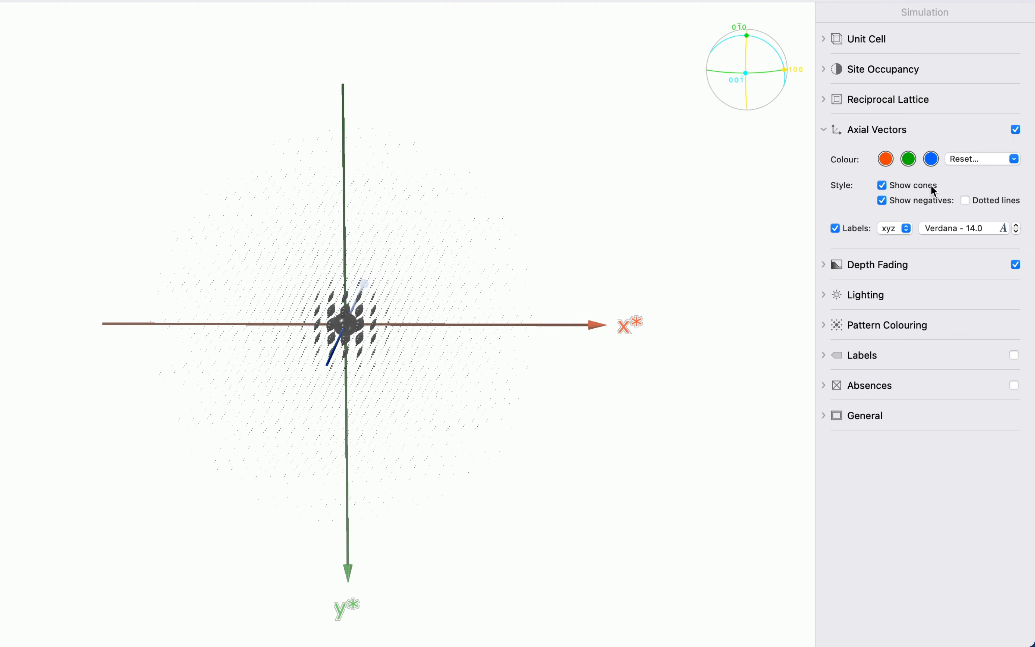
- Hide the negative axial vectors and change the axis labels to abc
click(933, 204)
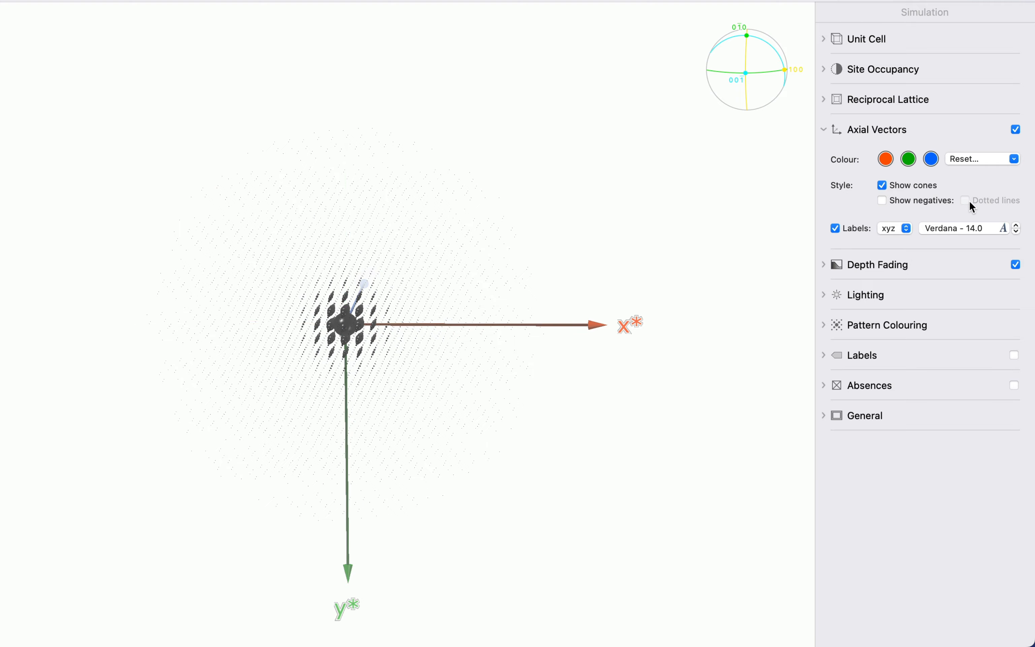
scroll(748, 287, down, 10)
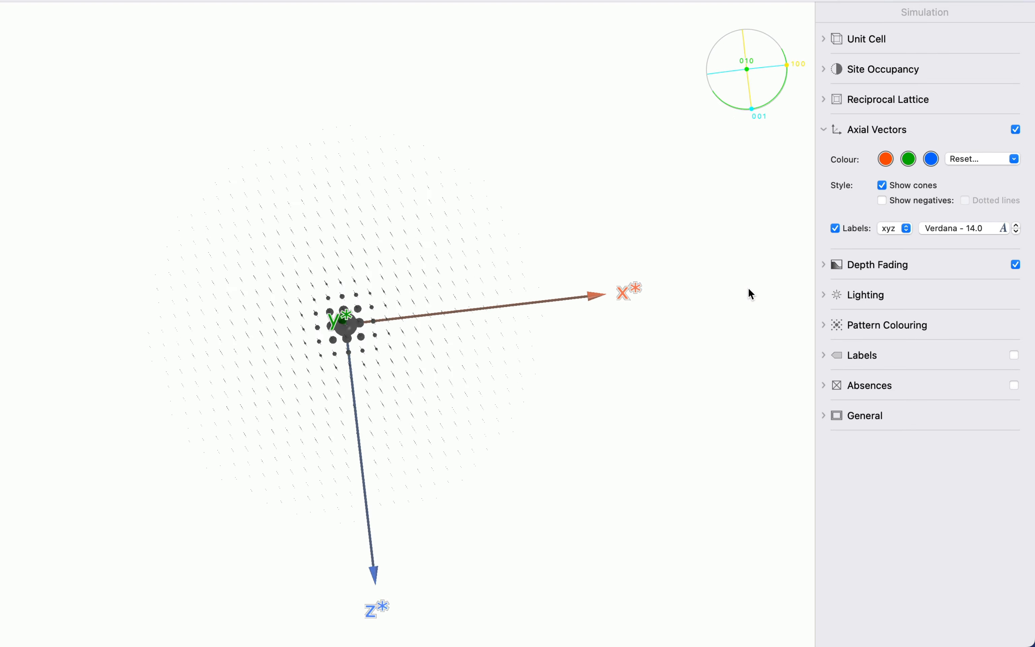
click(906, 231)
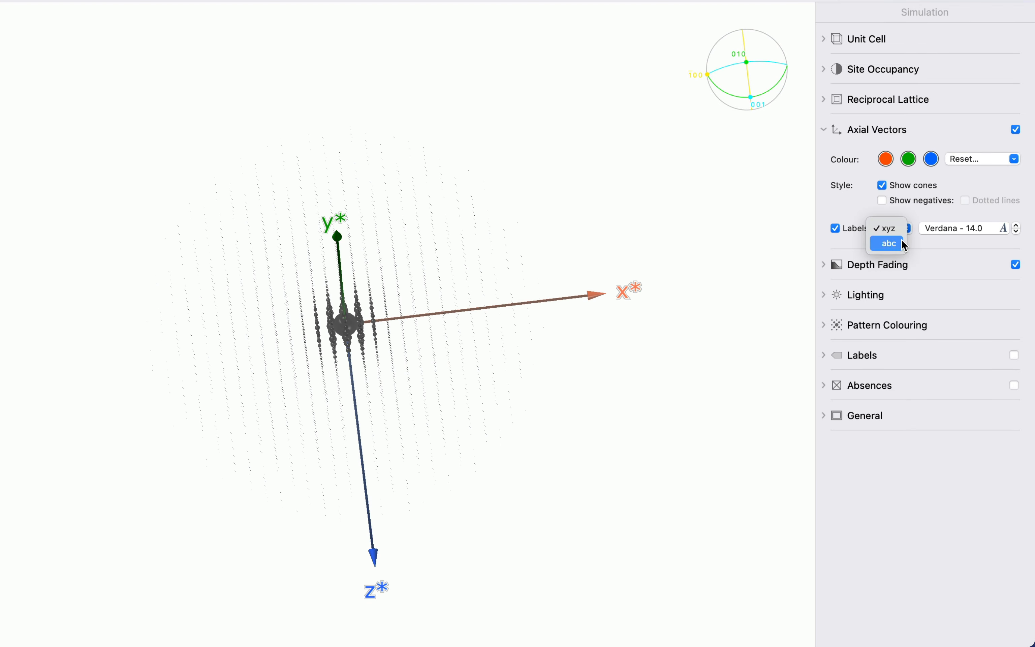
click(889, 244)
- Turn off the display of the axial vectors
scroll(542, 380, down, 8)
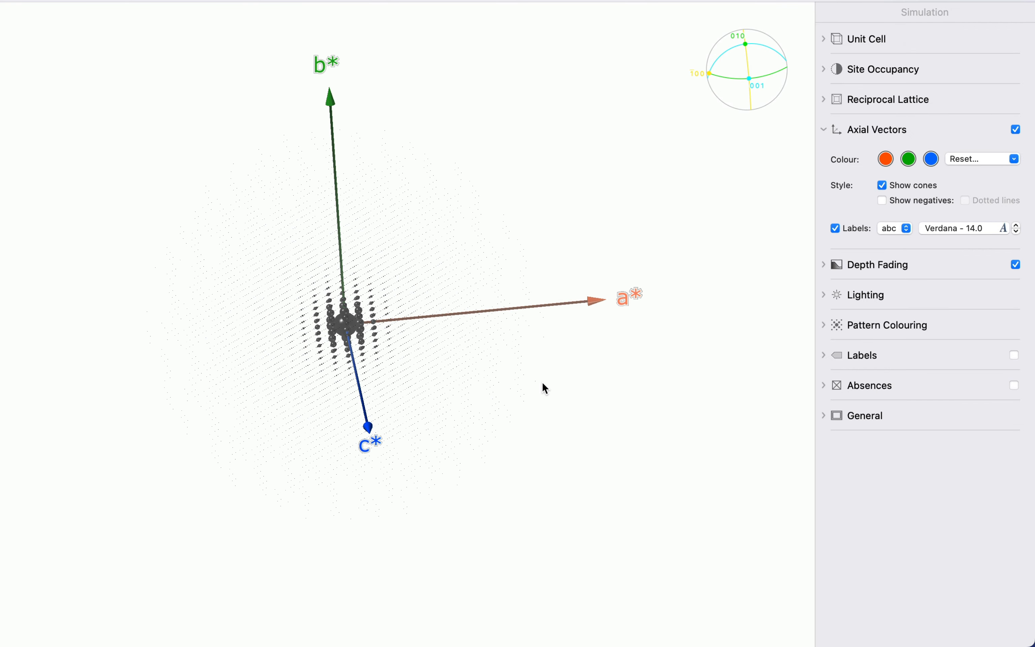
scroll(542, 381, down, 3)
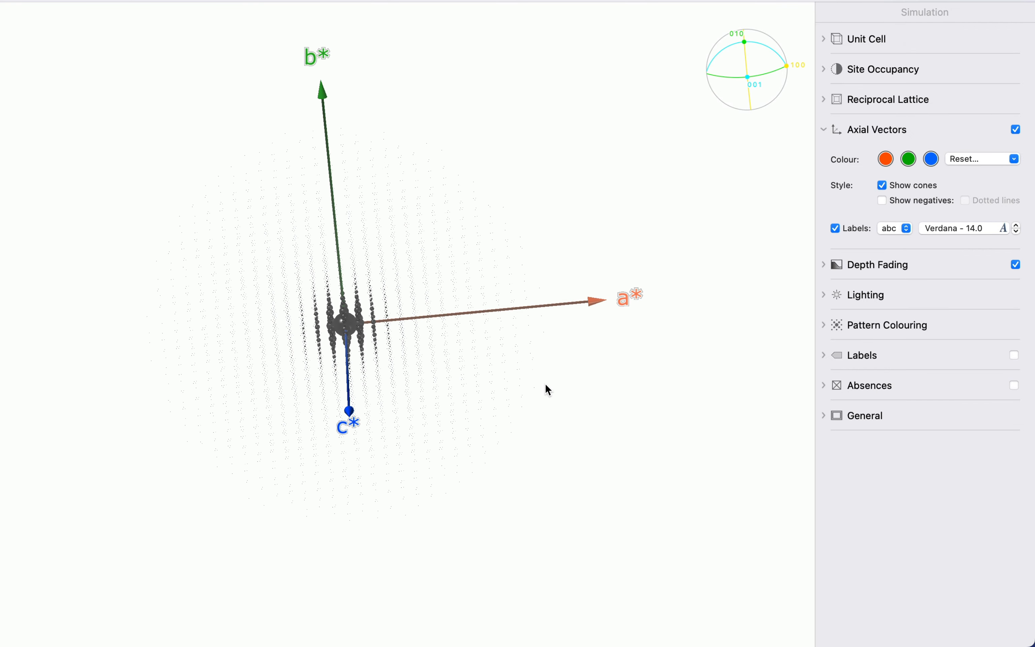
scroll(545, 383, down, 4)
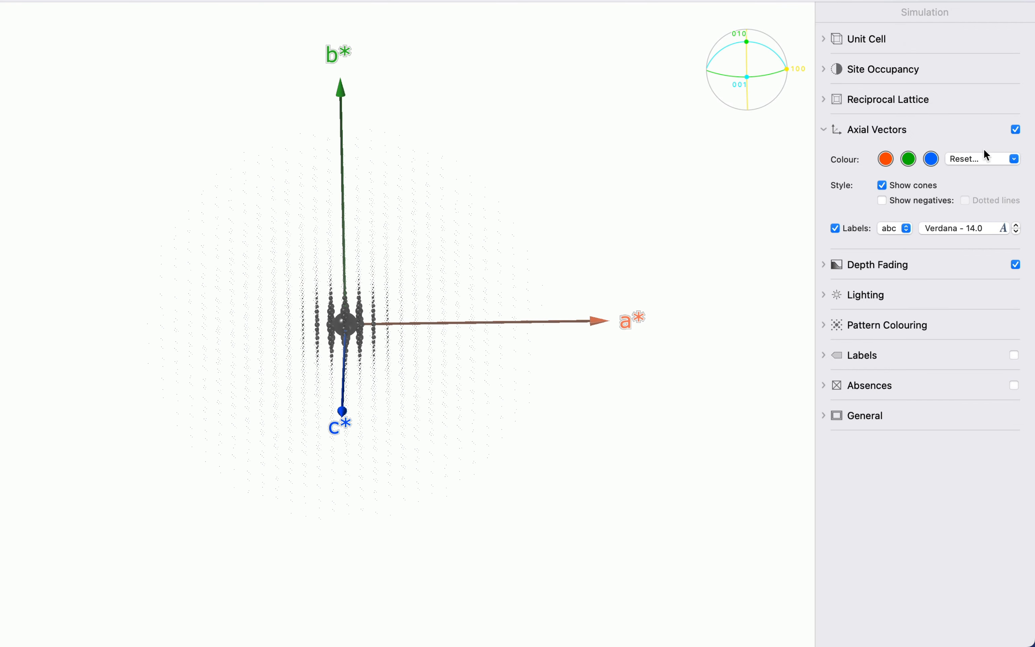
click(1016, 130)
scroll(514, 310, up, 5)
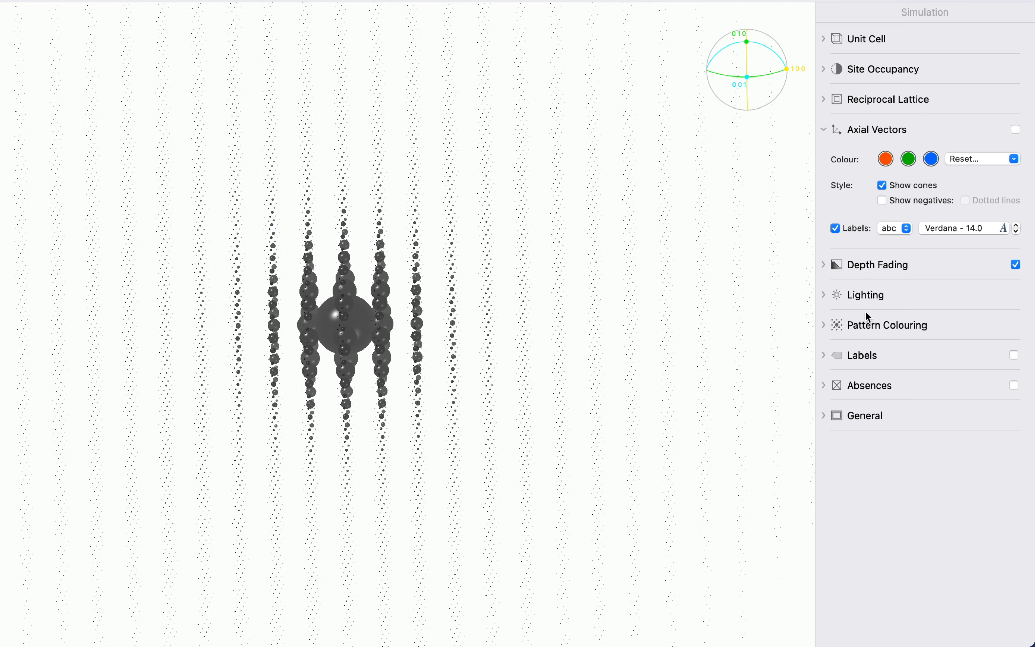
- Colour the diffraction pattern by intensity
click(869, 325)
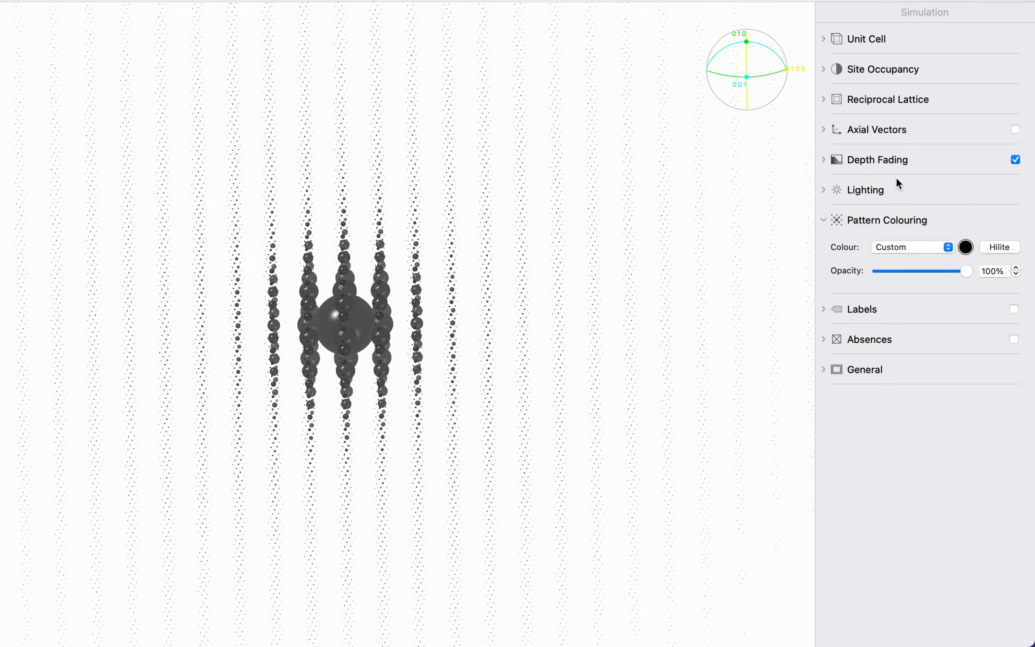
click(905, 254)
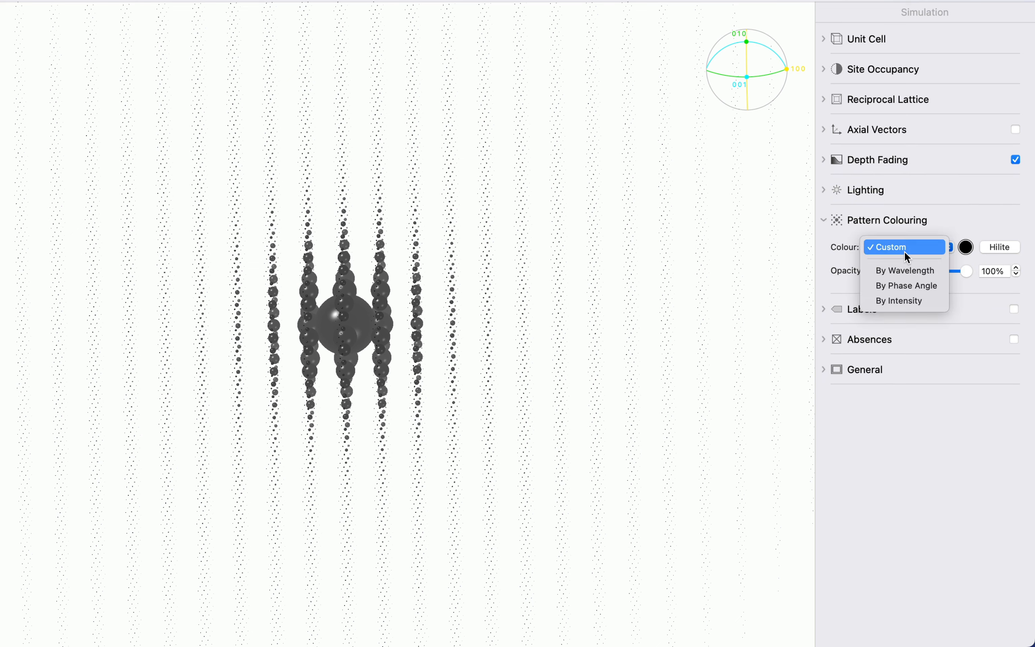
click(905, 301)
drag(735, 267, 494, 101)
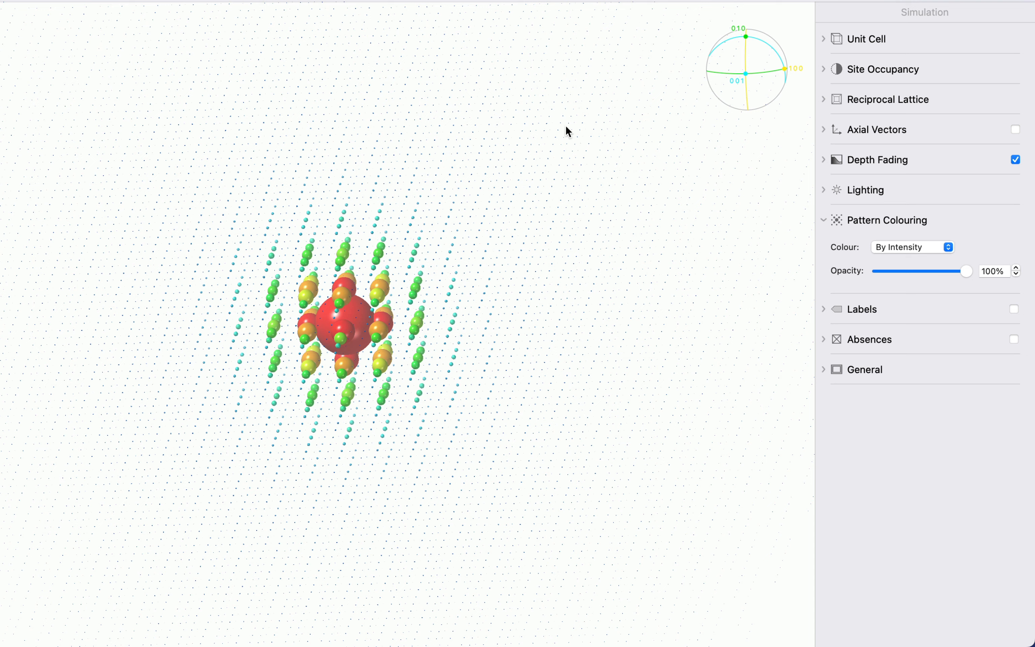
- Enable Spotlight 3 and Spotlight 4 and lower the ambient light to about half
click(852, 190)
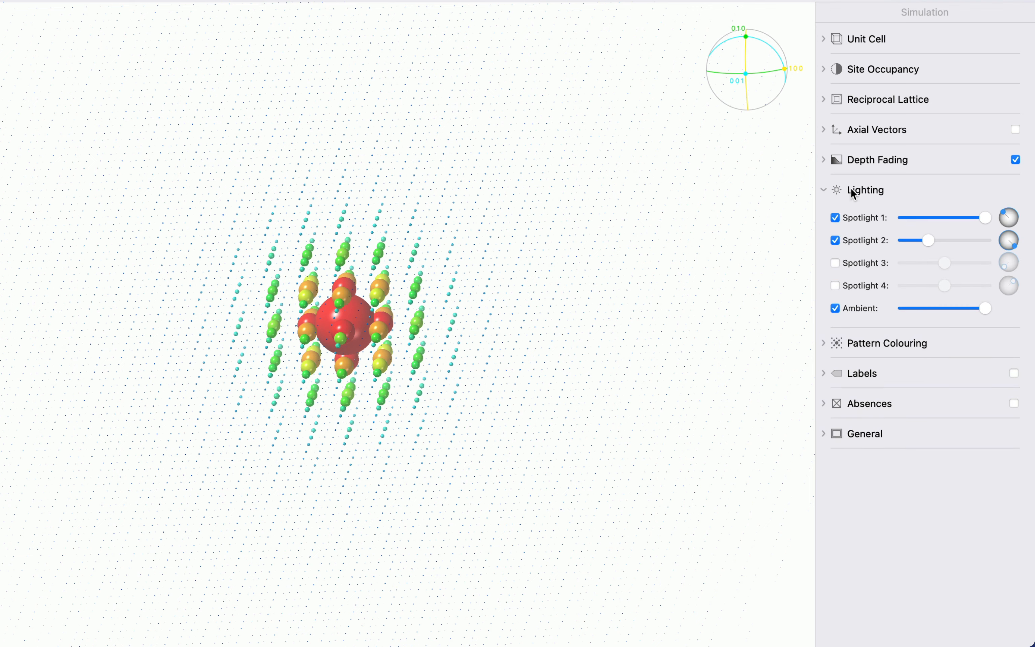
click(865, 260)
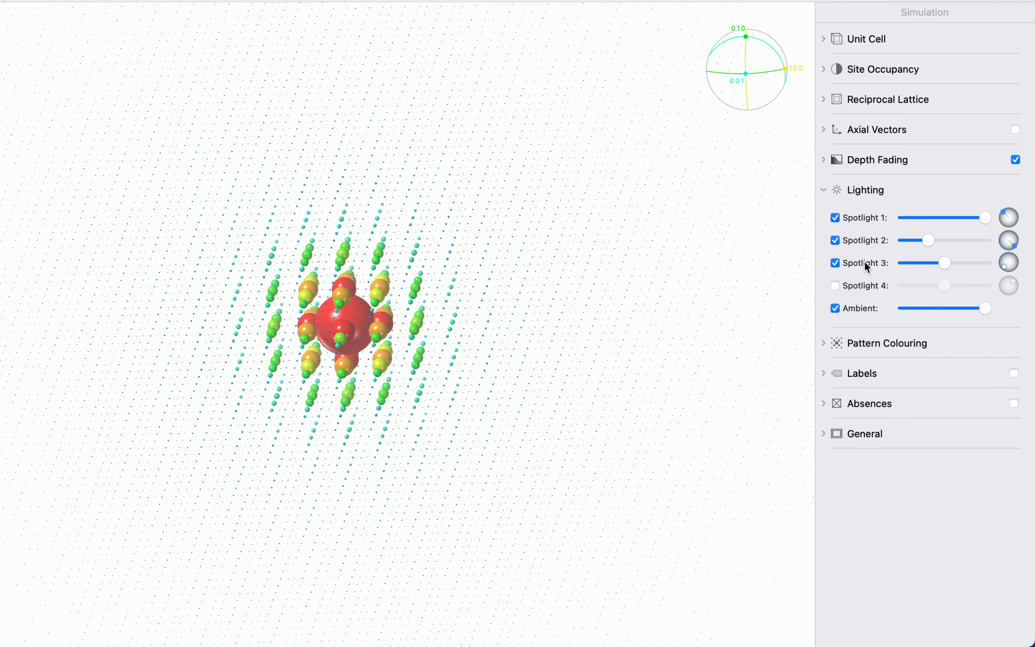
click(866, 288)
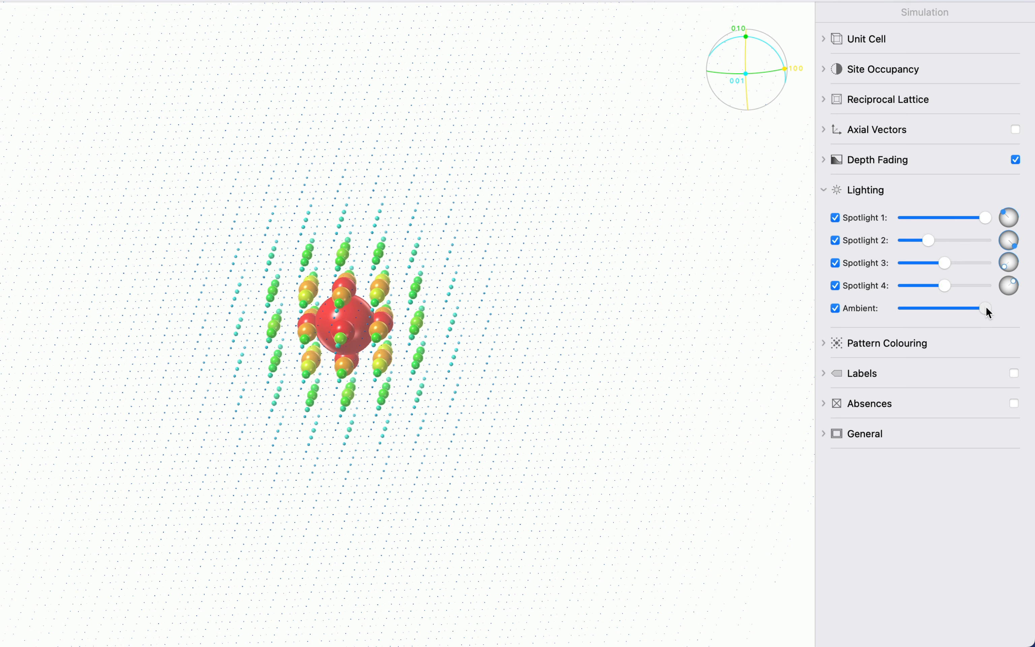
mouse_move(988, 308)
mouse_down()
mouse_move(961, 315)
mouse_move(929, 387)
mouse_move(901, 319)
mouse_move(971, 317)
mouse_up()
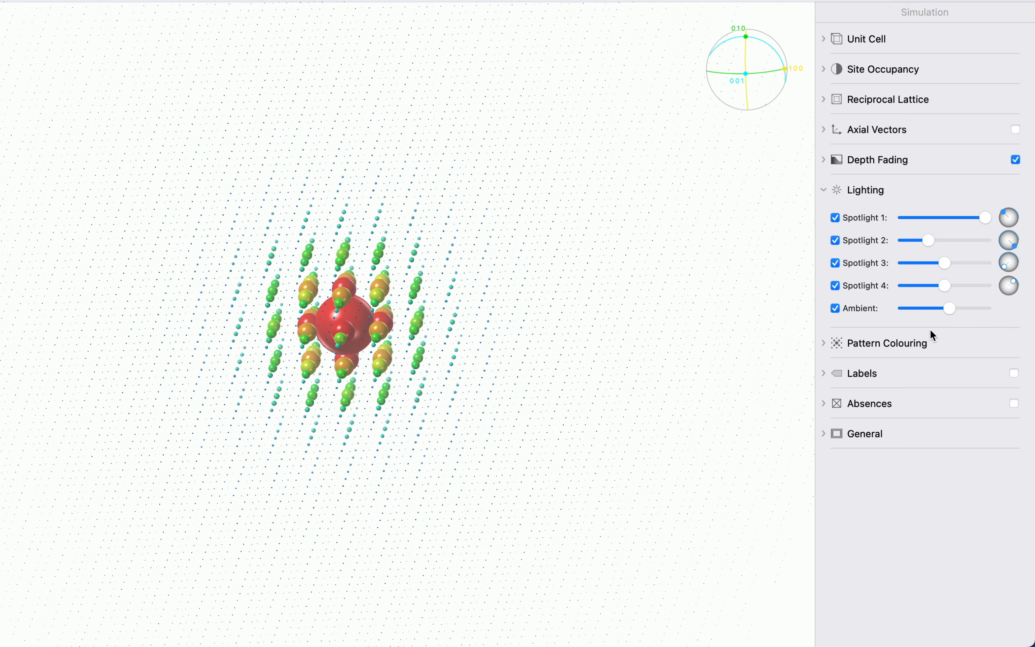
- Toggle depth fading off and on, then reshape its custom profile to level off at about 0.1 visibility from a depth of about 0.7
click(894, 161)
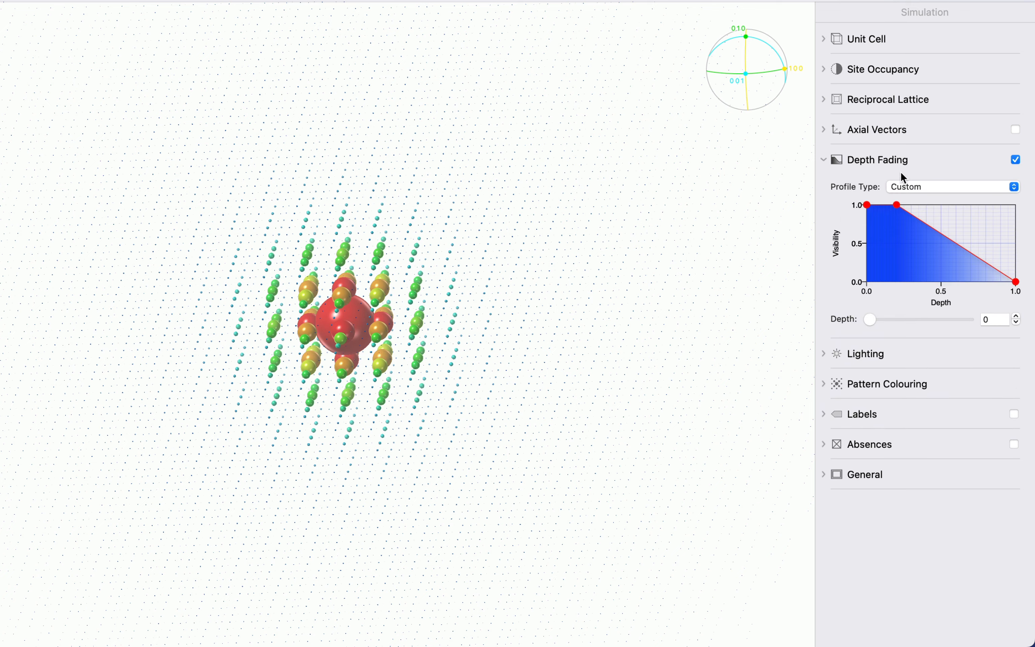
click(1017, 160)
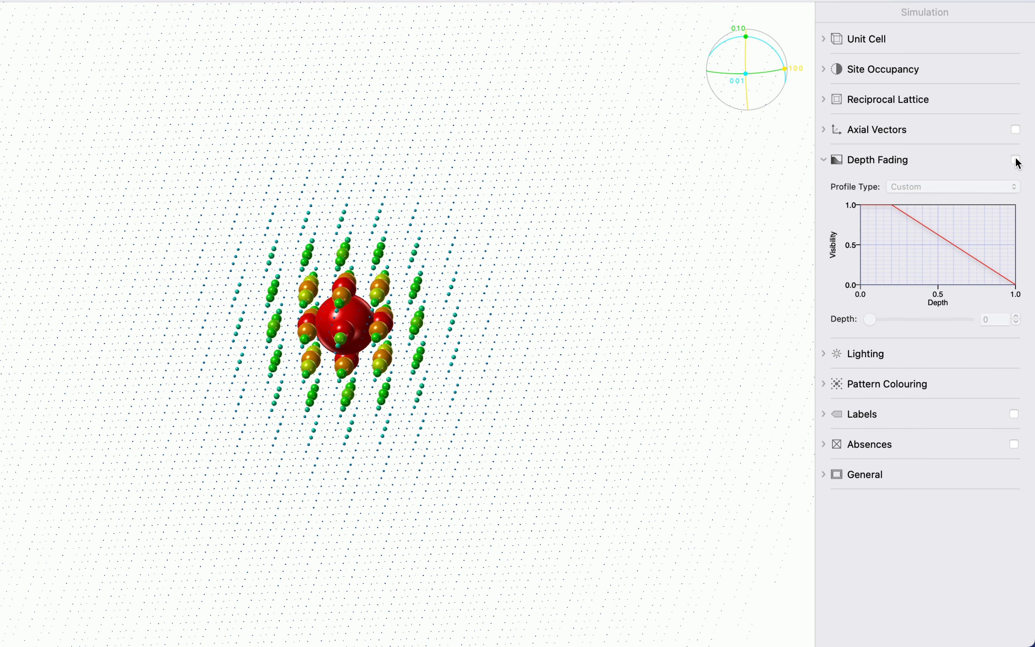
click(1016, 160)
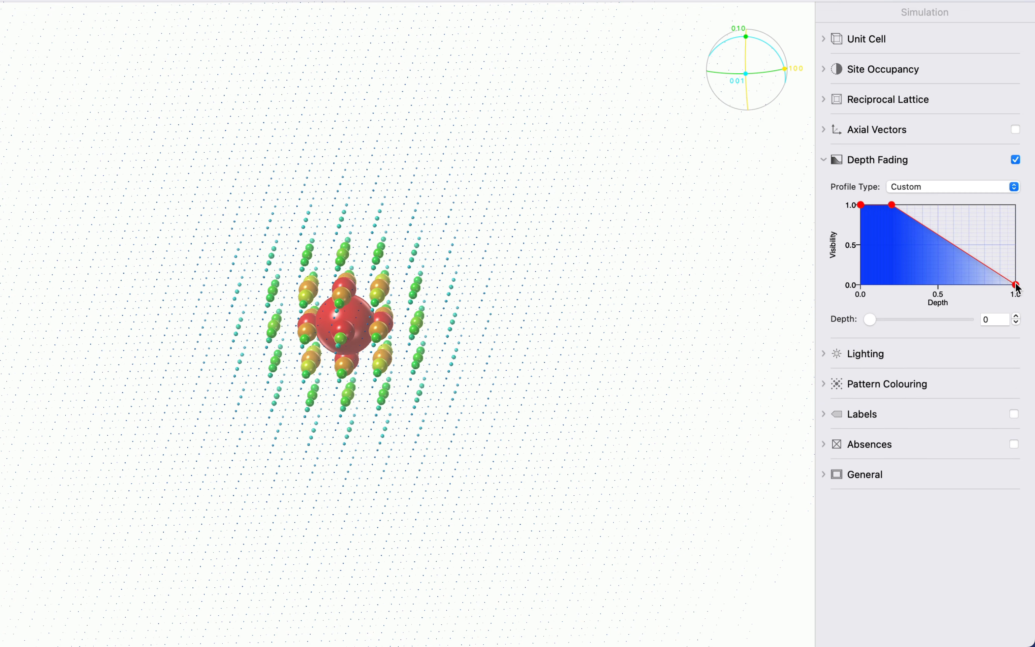
drag(1016, 285, 972, 276)
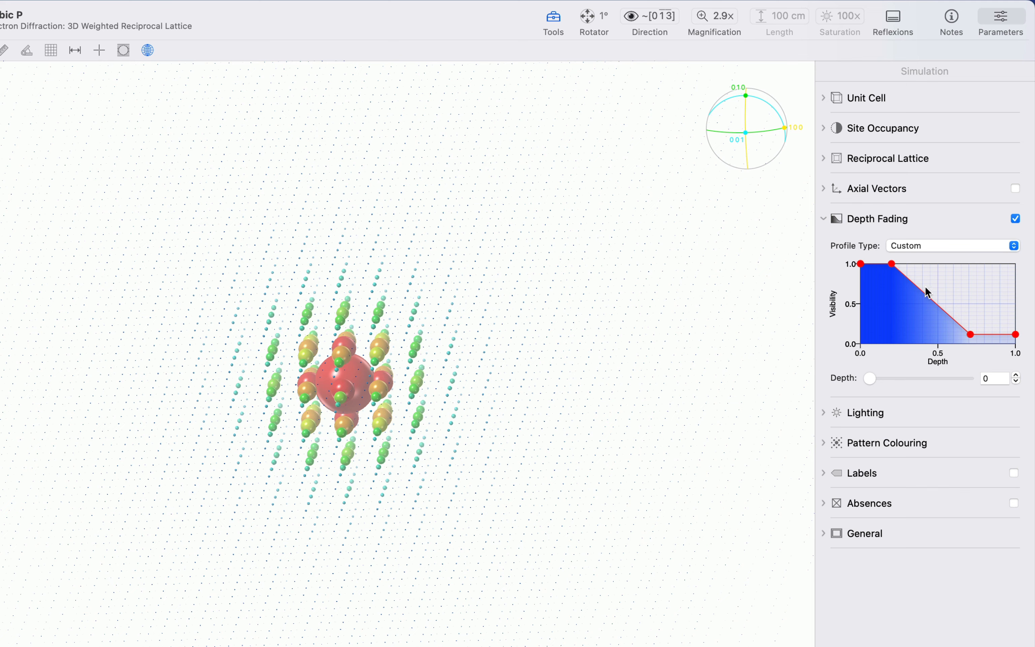
- View the lattice along the c direction and change the depth fading profile type to Needle
click(673, 17)
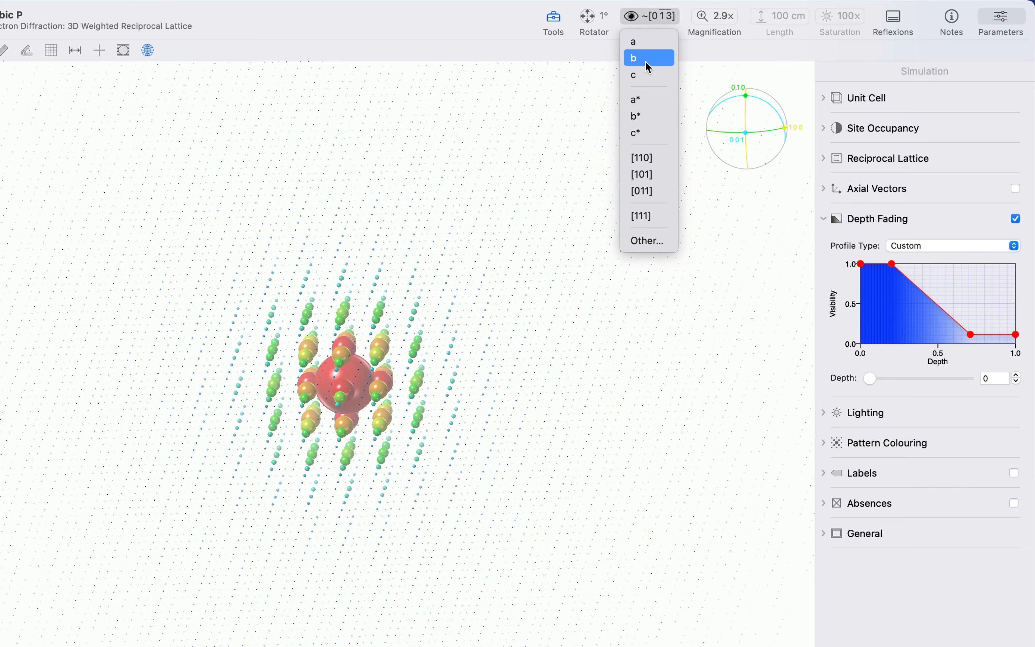
click(642, 75)
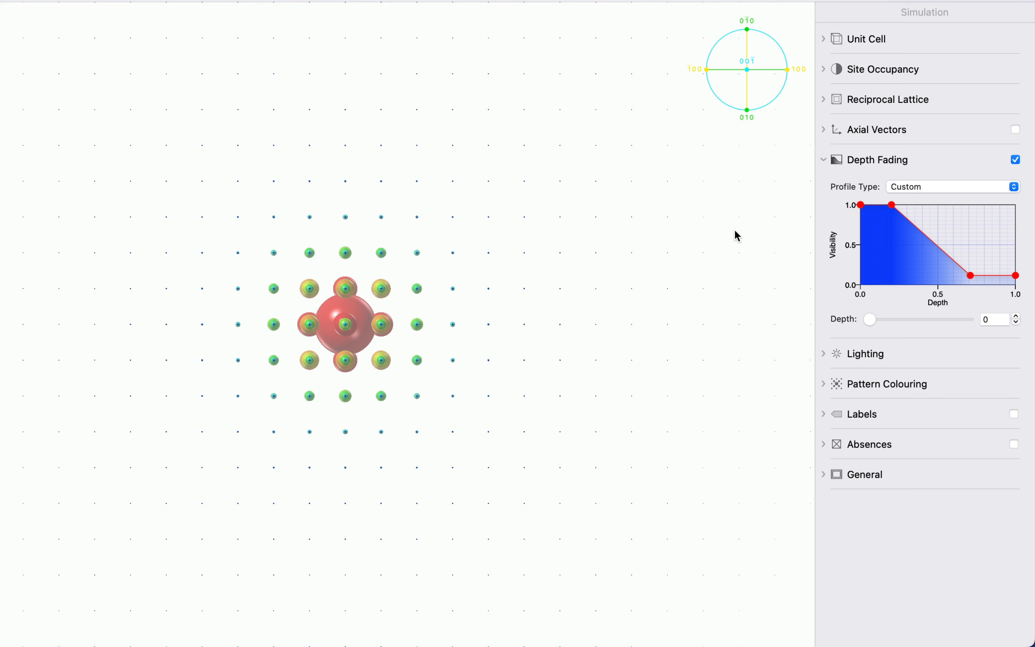
click(923, 187)
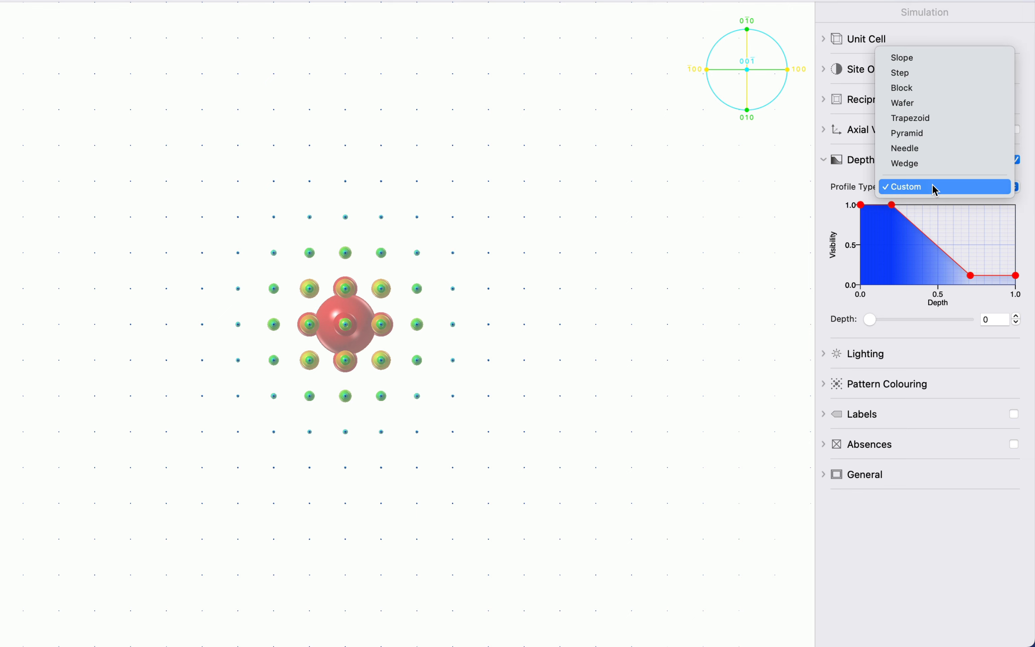
click(984, 150)
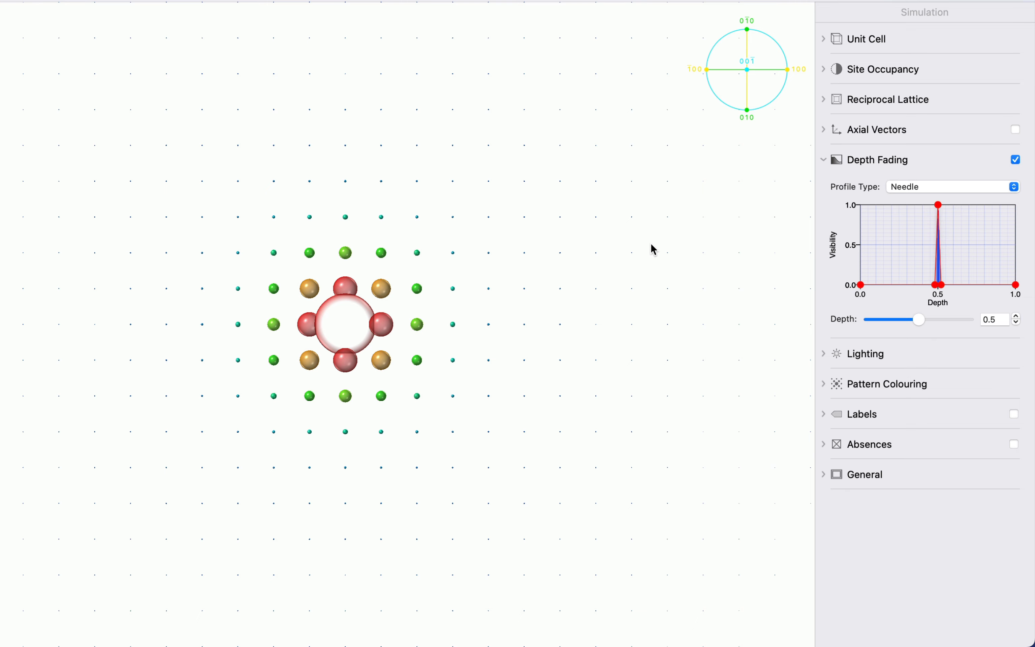
scroll(651, 242, up, 7)
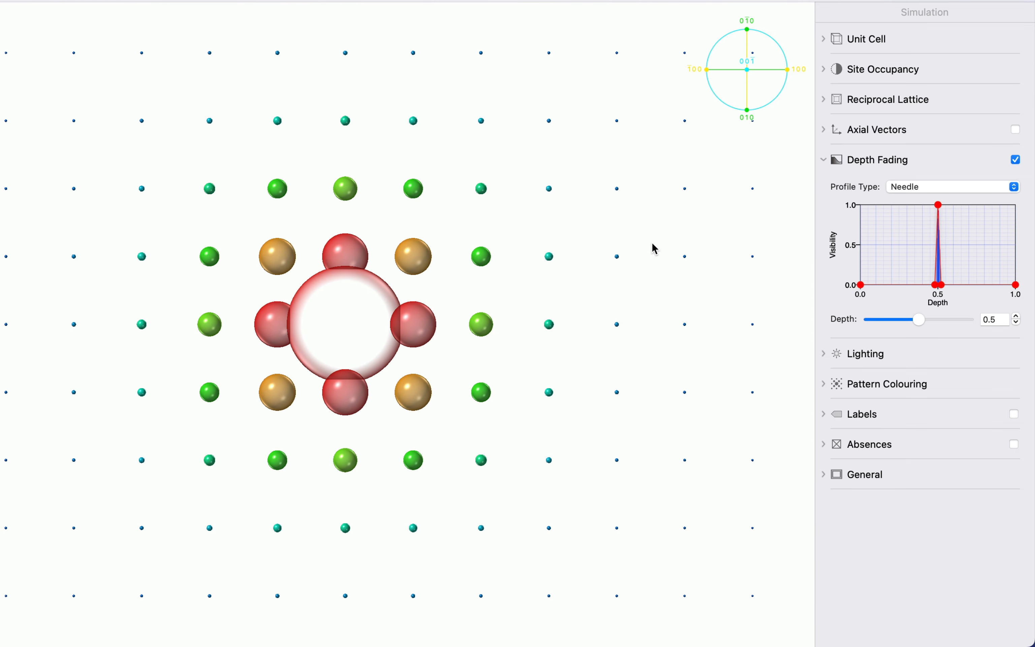